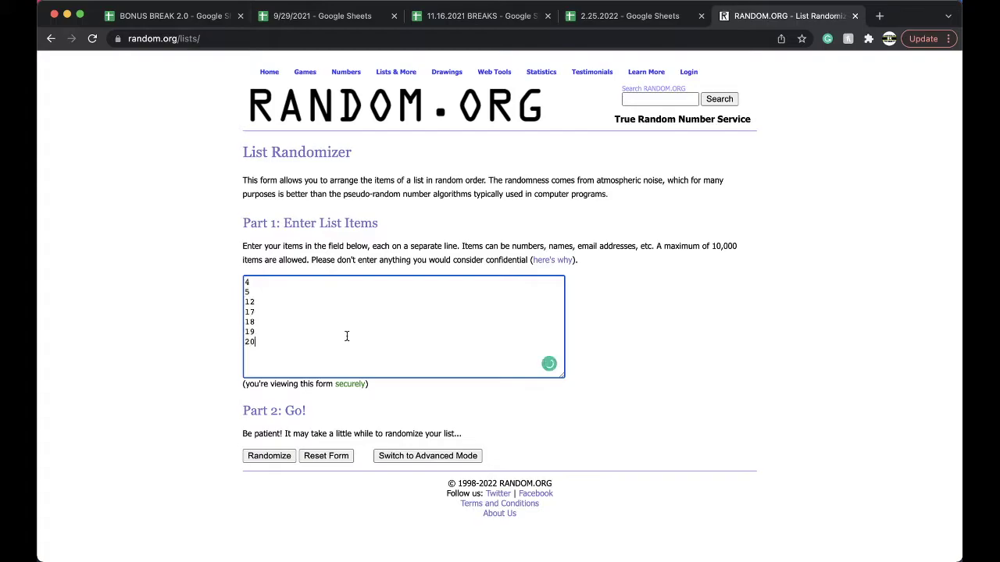
Randomize the seven-number list five times.
left_click(264, 456)
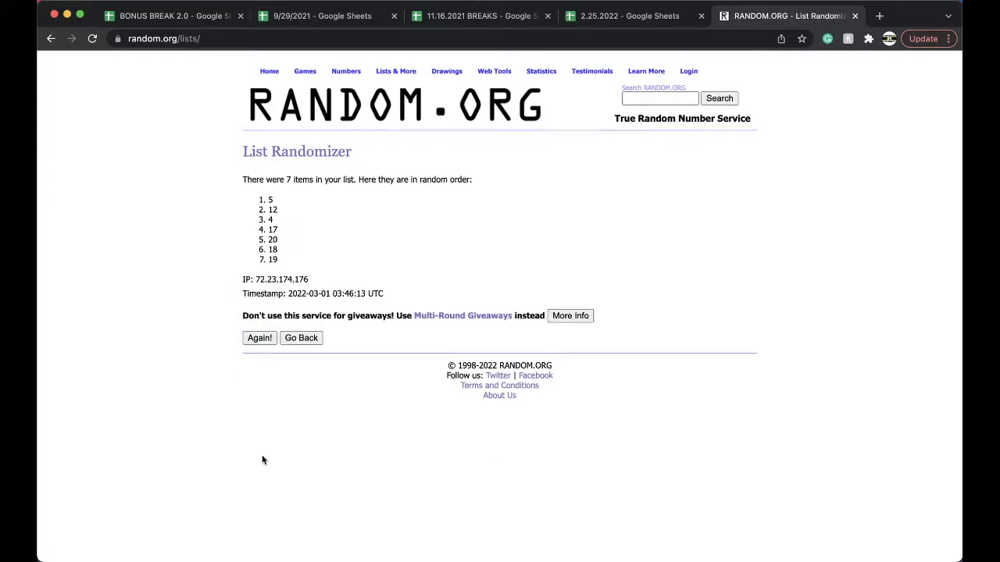
left_click(261, 342)
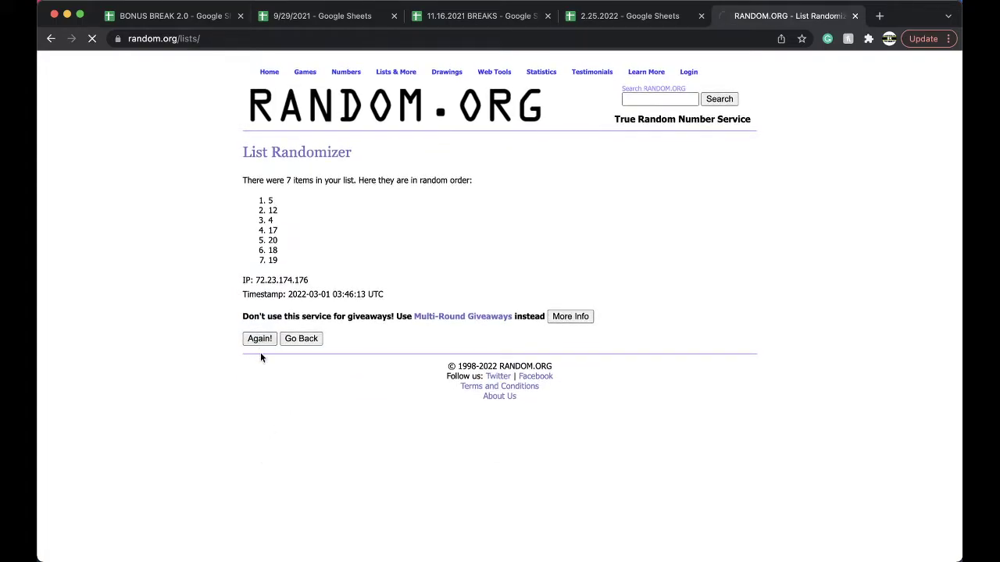
left_click(258, 360)
left_click(257, 360)
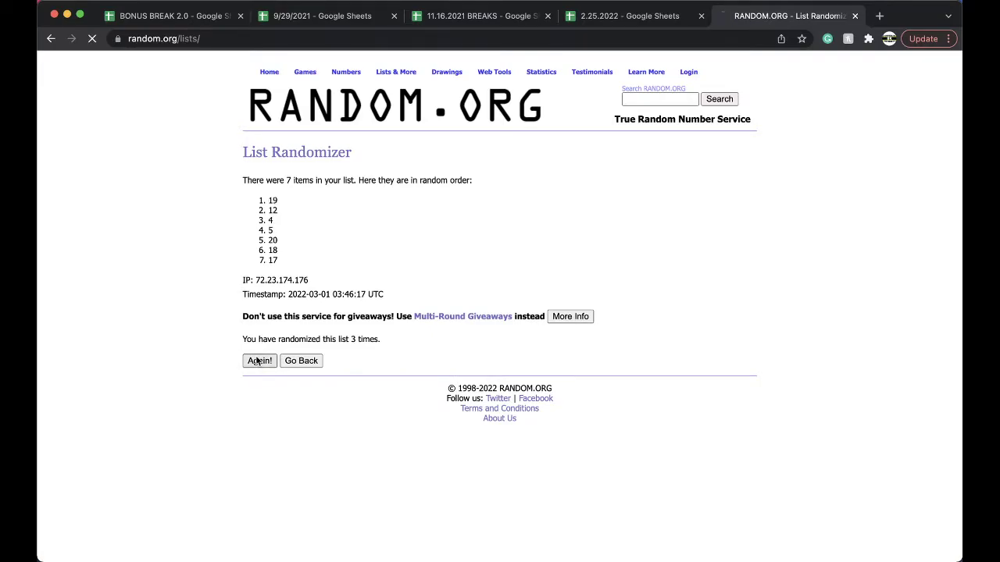
left_click(257, 360)
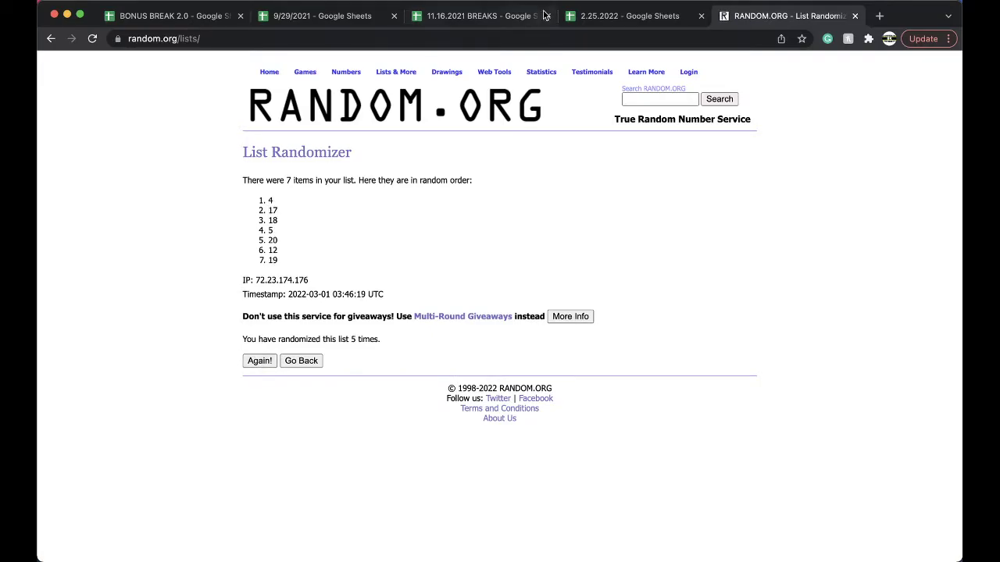
Switch to the 2.25.2022 spreadsheet and fill cell E1, containing 4, with green.
left_click(587, 15)
left_click(454, 126)
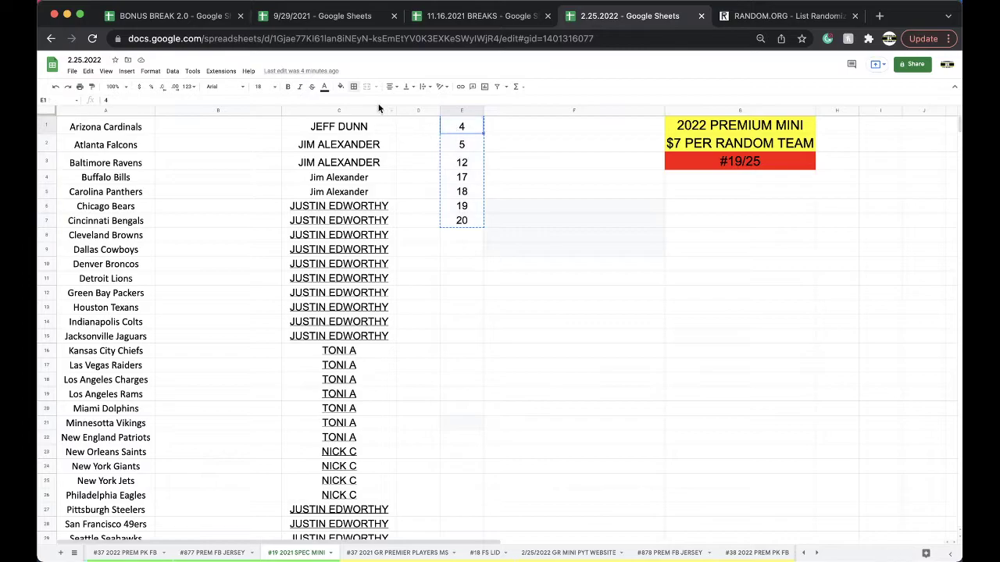
left_click(341, 93)
left_click(384, 115)
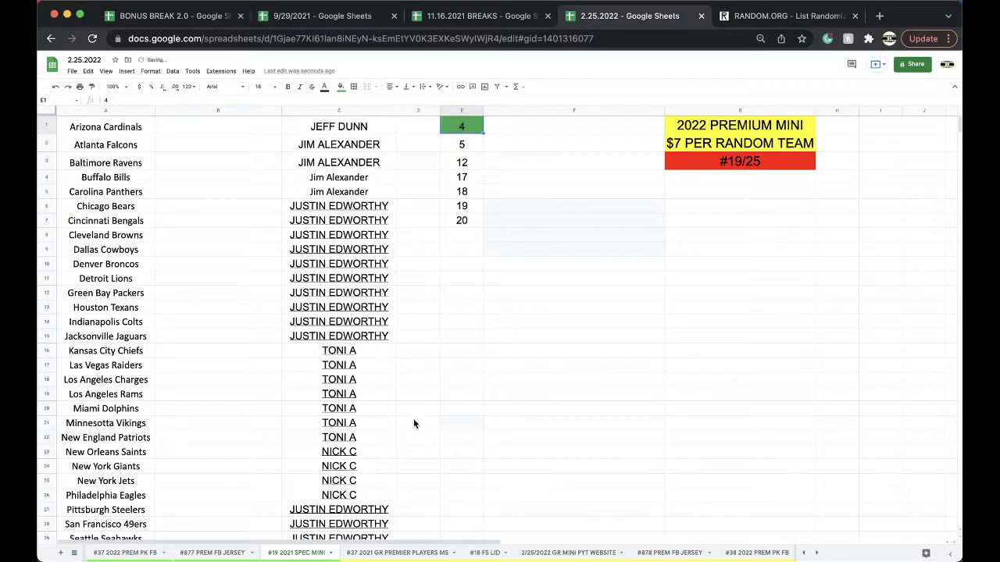
Duplicate the #19 2021 SPEC MINI sheet and rename the copy #20 2021 SPEC MINI.
right_click(315, 552)
left_click(283, 419)
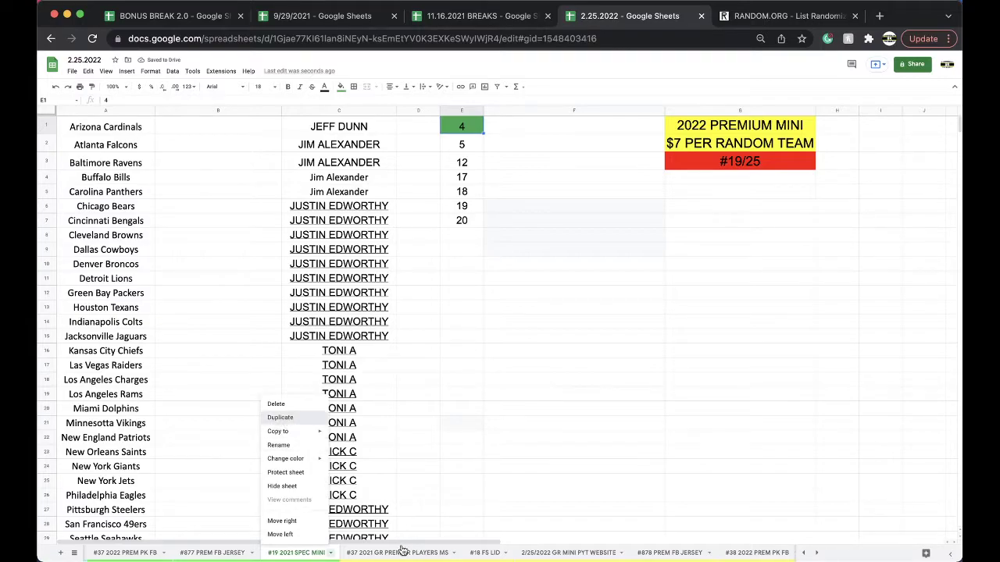
double_click(392, 555)
key("Home")
key("Delete")
key("Delete")
key("Delete")
key("Delete")
key("Delete")
key("Delete")
key("Delete")
key("Delete")
key("Right")
key("Delete")
key("Delete")
key("Delete")
type("20")
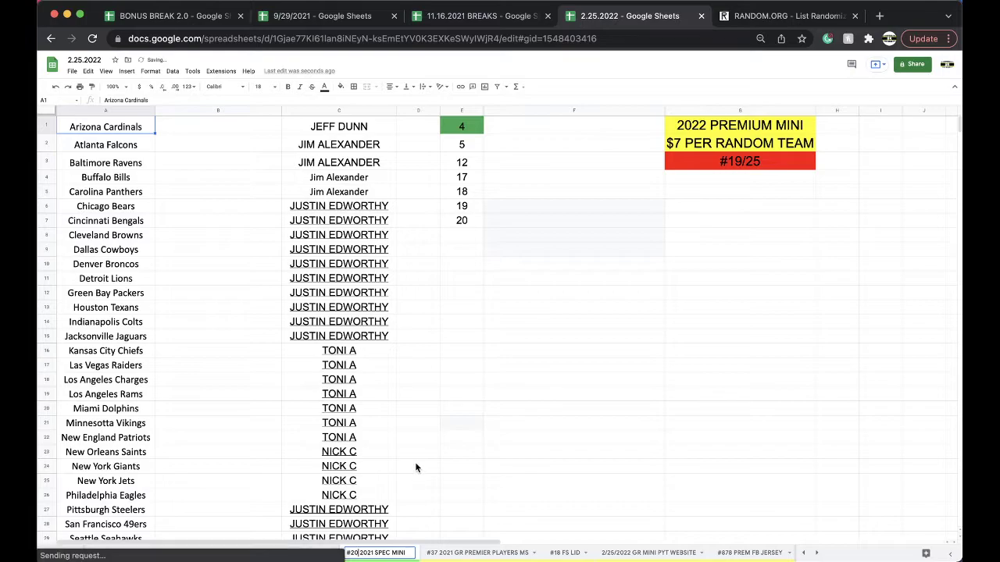
left_click(415, 469)
Change the #20 2021 SPEC MINI sheet's tab color to yellow and clear all participant names from column C.
right_click(383, 552)
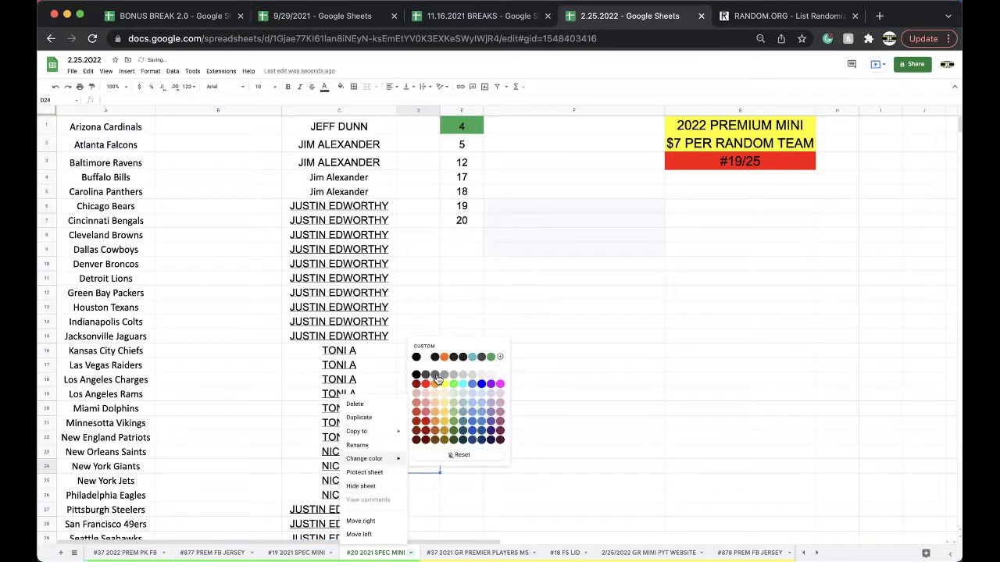
key("Escape")
left_click(351, 110)
key("Delete")
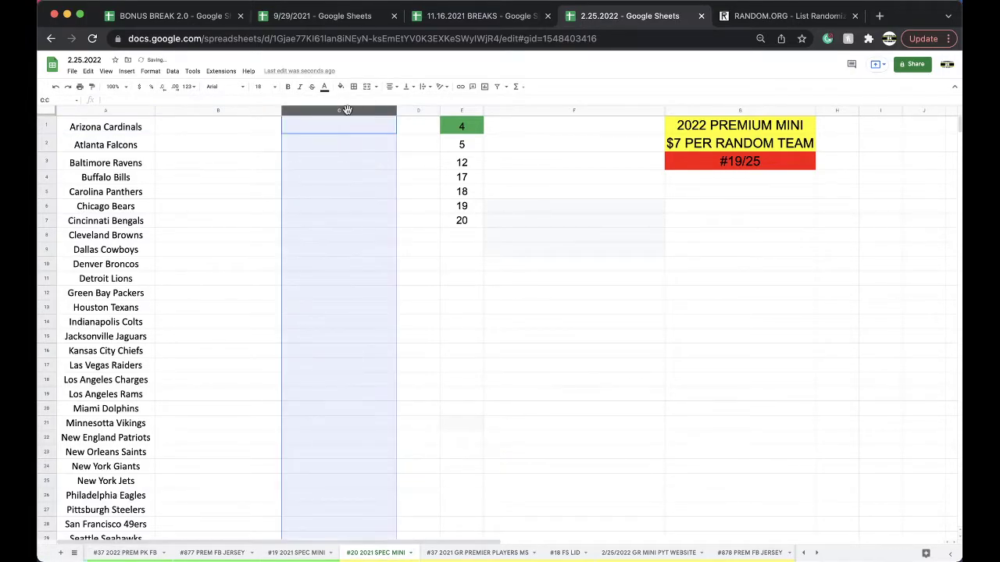
Move the numbers in E2:E7 up one row so the list starts in E1.
left_click_drag(461, 144, 461, 222)
key("super+c")
key("Delete")
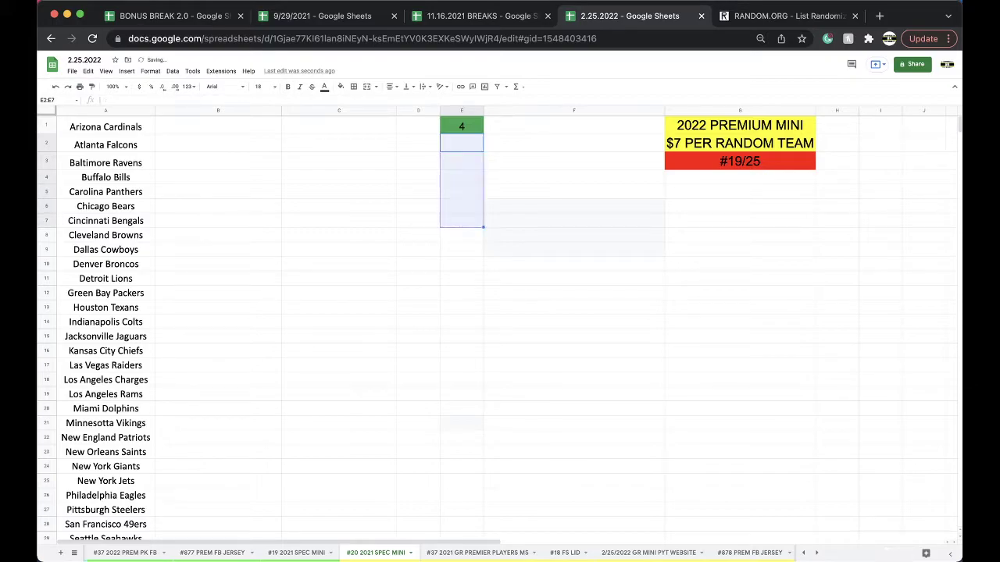
left_click(459, 125)
key("super+v")
Change the break number in G3 to #20/25 and move the #20 sheet further along the sheet order.
double_click(735, 161)
key("BackSpace")
key("BackSpace")
type("20")
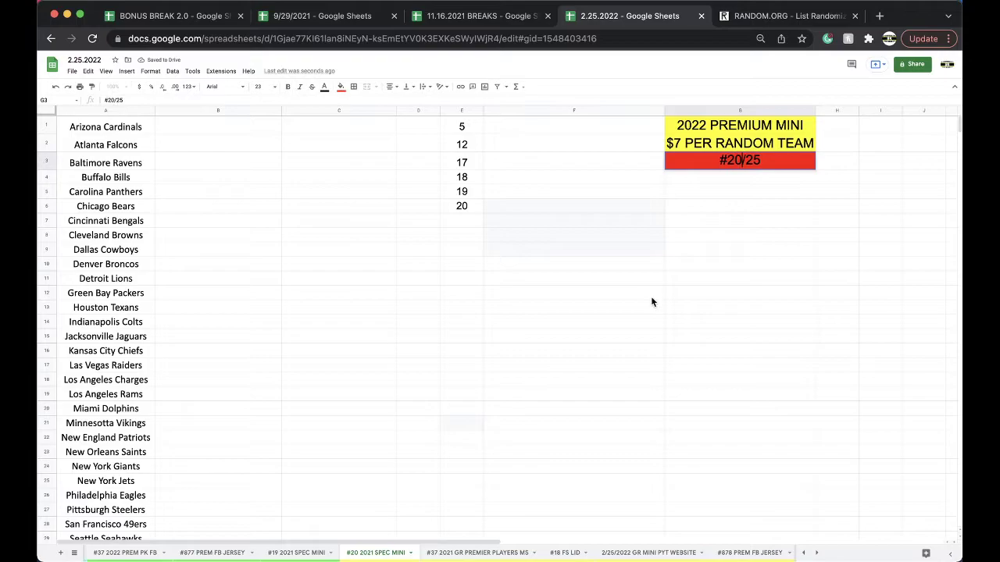
left_click(650, 293)
left_click_drag(394, 553, 472, 557)
left_click(472, 553)
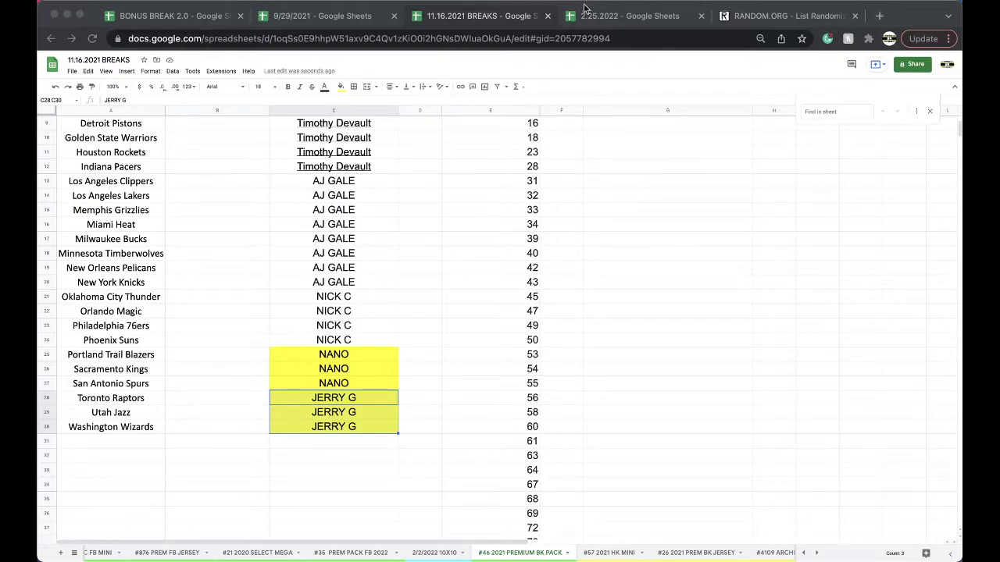
In the 11.16.2021 BREAKS spreadsheet, replace the yellow fill of C28:C30 with white.
left_click(647, 16)
left_click(459, 22)
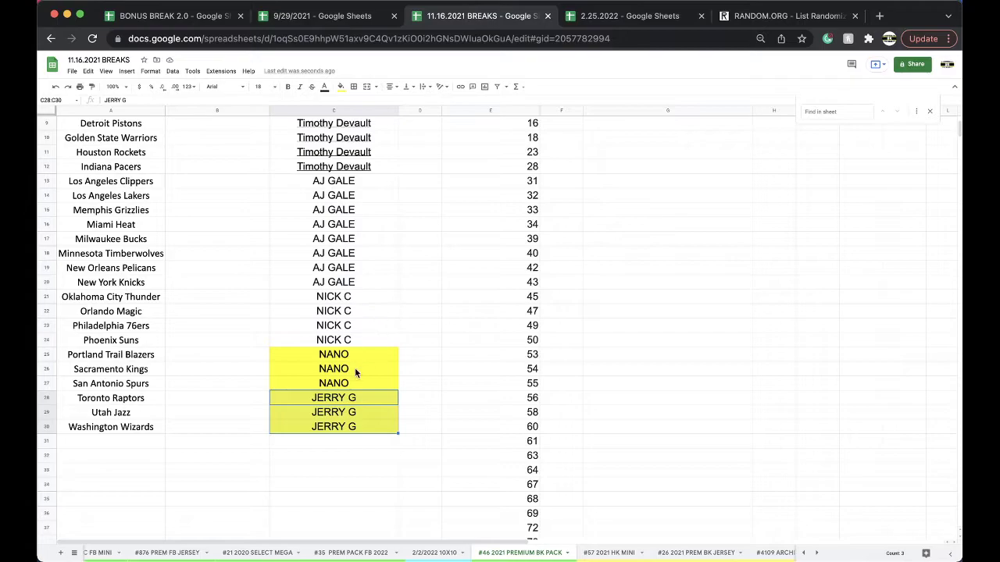
left_click(339, 86)
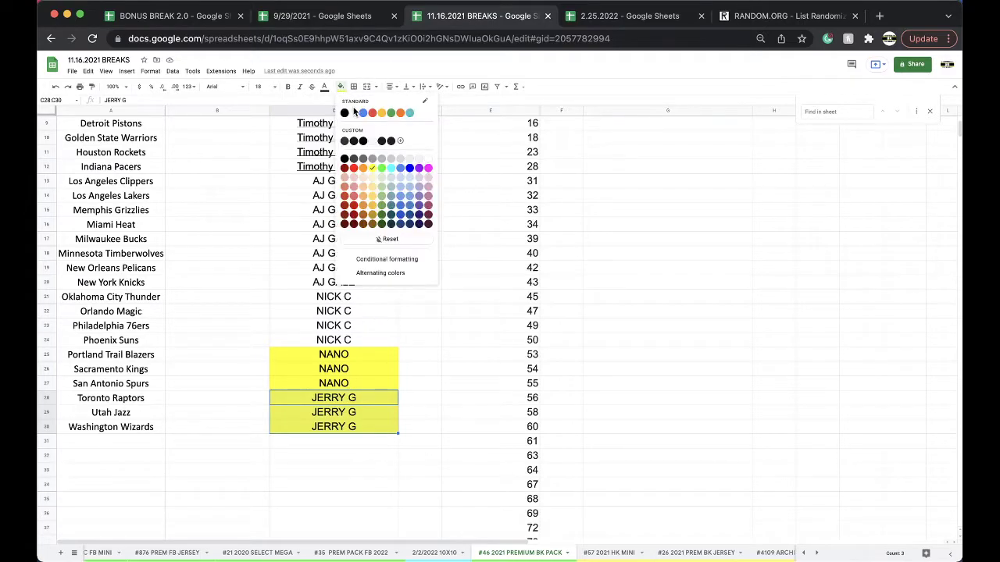
left_click(353, 114)
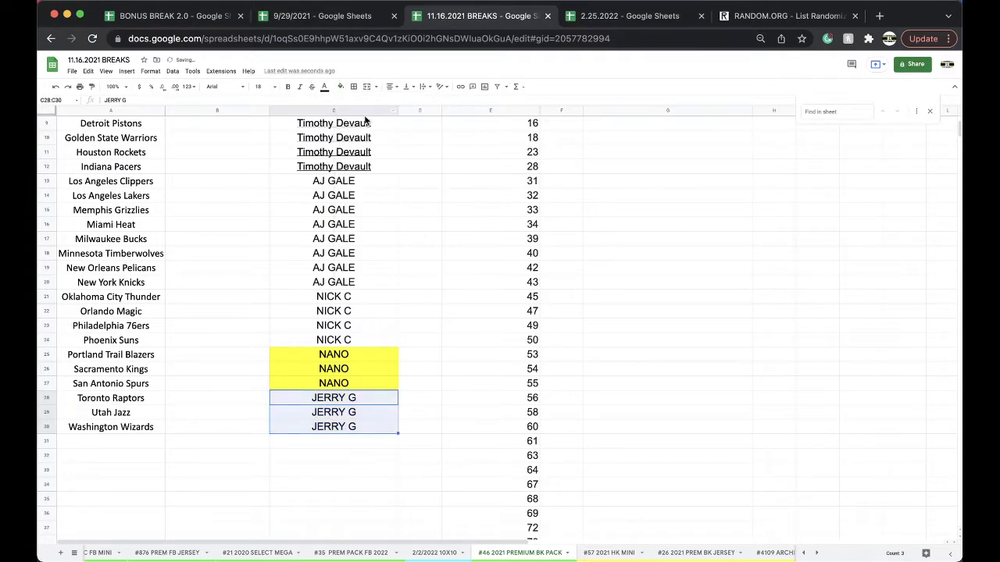
Return to the 2.25.2022 spreadsheet and review each participant's block of entries in column C of the #19 sheet.
left_click(593, 16)
left_click(365, 128)
left_click_drag(361, 144, 355, 164)
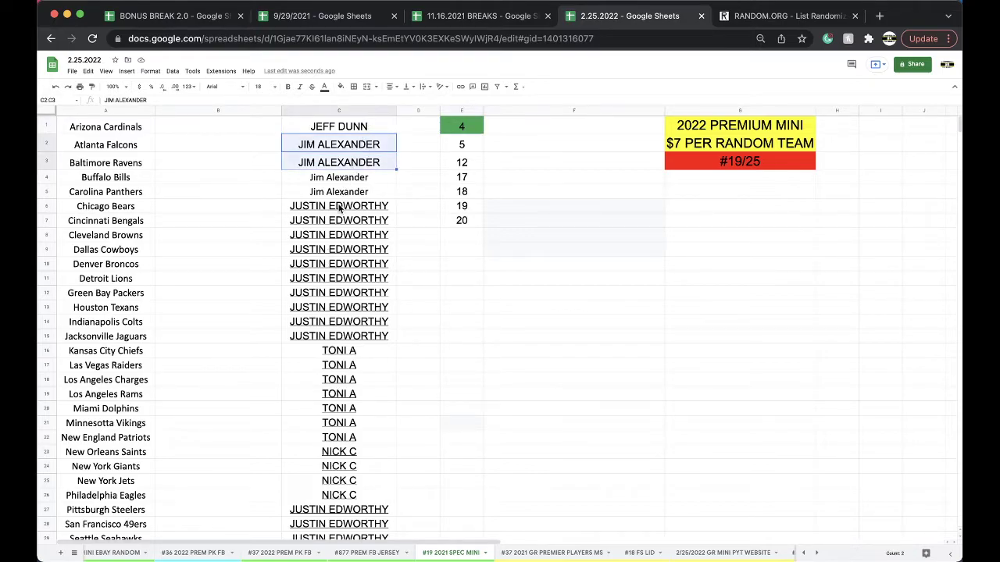
left_click_drag(336, 210, 352, 443)
scroll(334, 327, "down", 1)
scroll(336, 313, "down", 1)
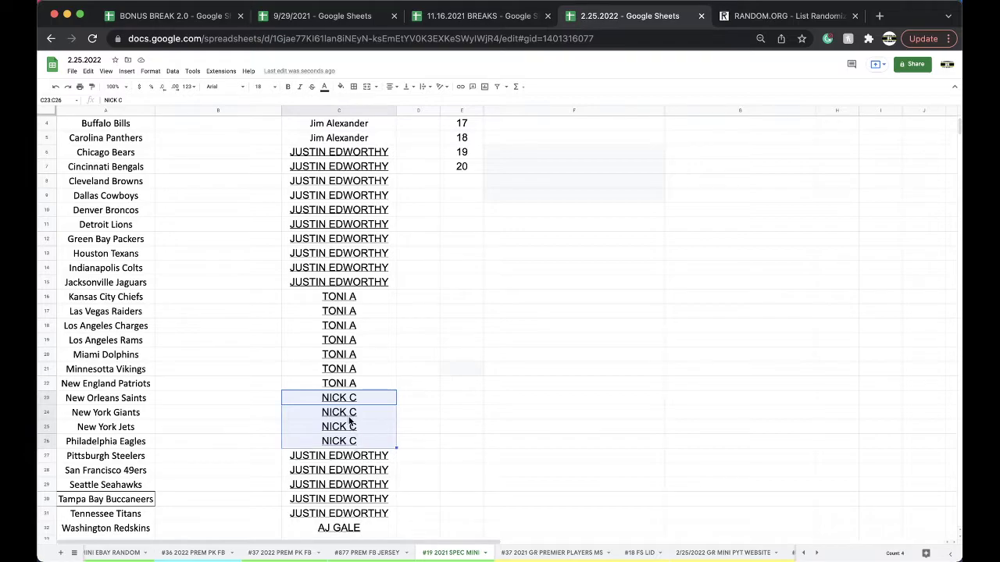
left_click(345, 428)
scroll(340, 426, "down", 2)
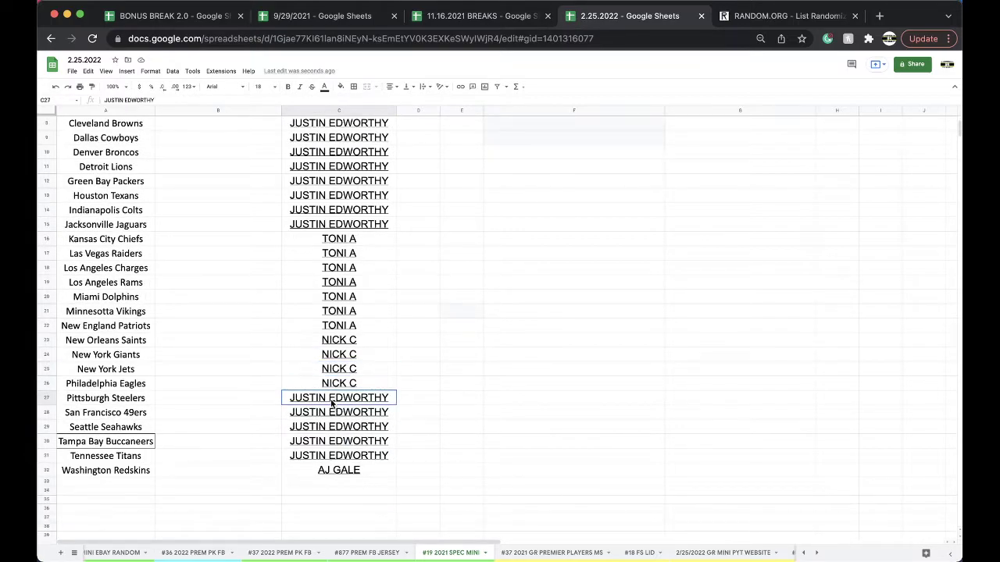
left_click_drag(334, 402, 343, 456)
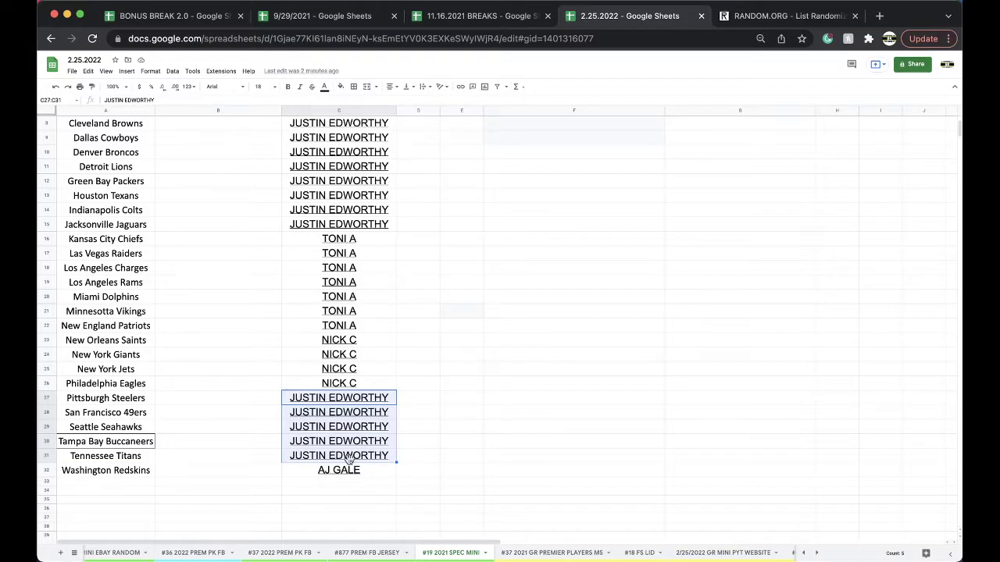
scroll(349, 469, "up", 5)
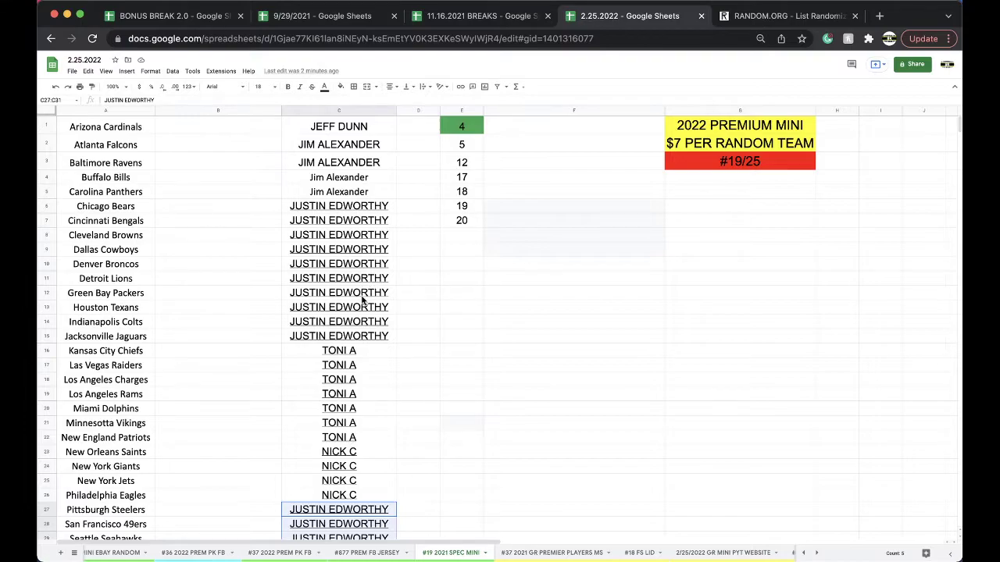
Copy the participant names in C1:C32 into a fresh RANDOM.ORG List Randomizer form.
left_click_drag(348, 130, 340, 487)
key("cmd+c")
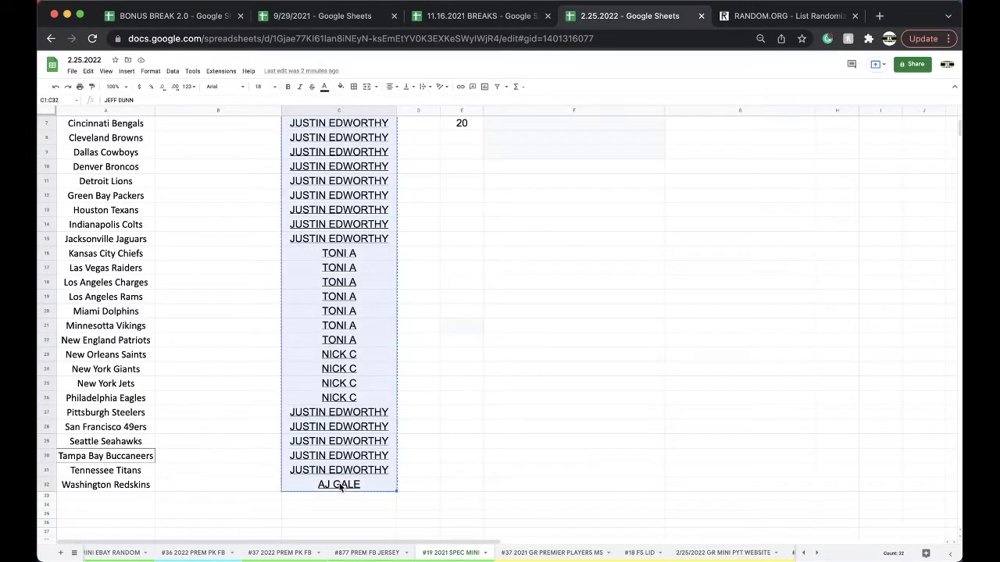
scroll(368, 415, "up", 3)
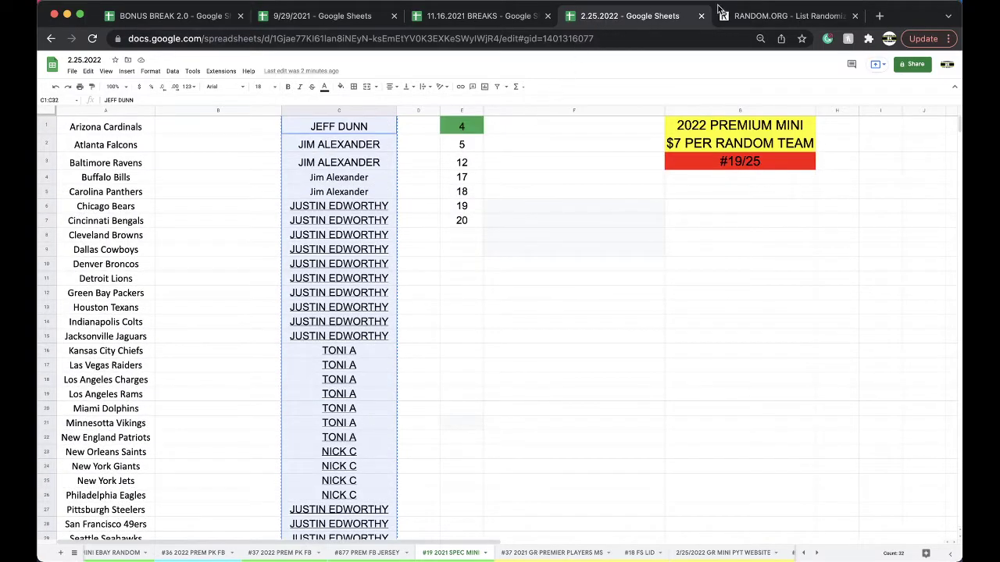
left_click(750, 17)
left_click(536, 39)
key("Return")
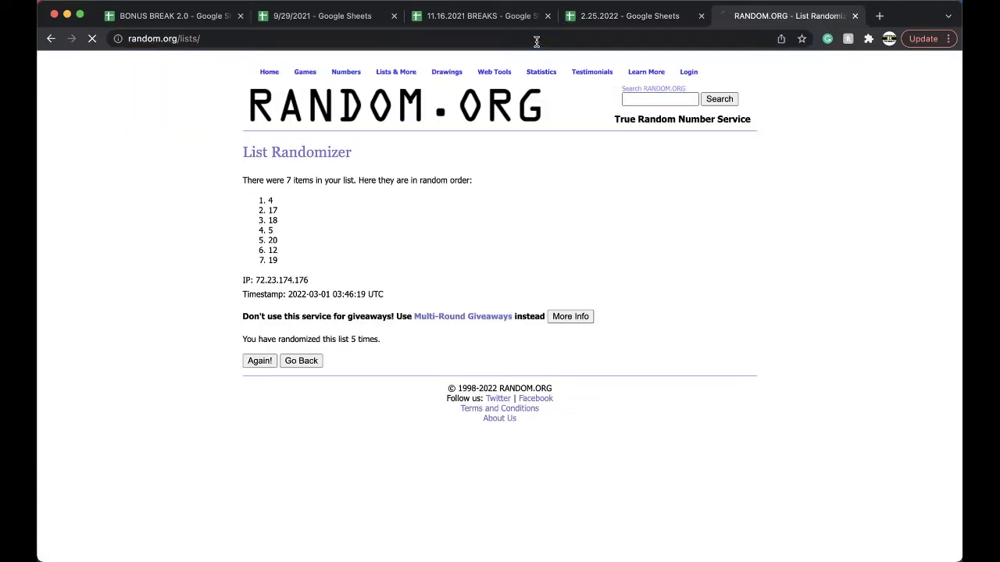
left_click(386, 298)
key("cmd+v")
Randomize the list of participant names five times.
left_click(265, 456)
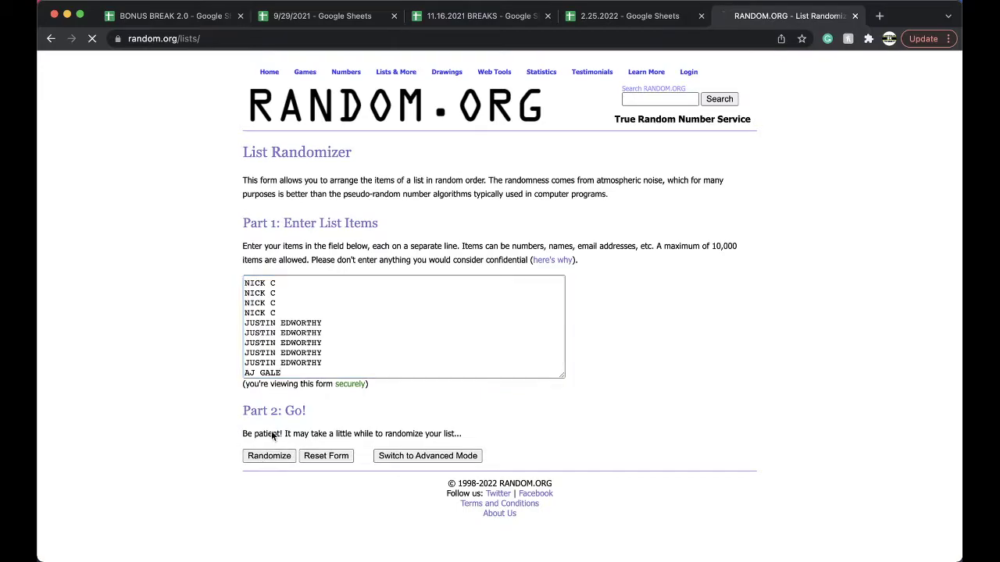
left_click(260, 470)
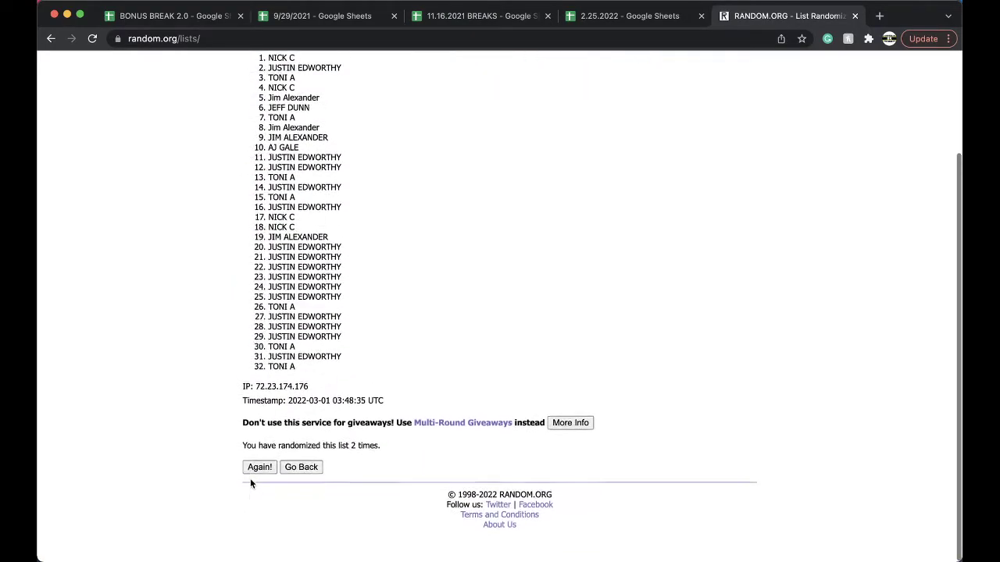
left_click(250, 484)
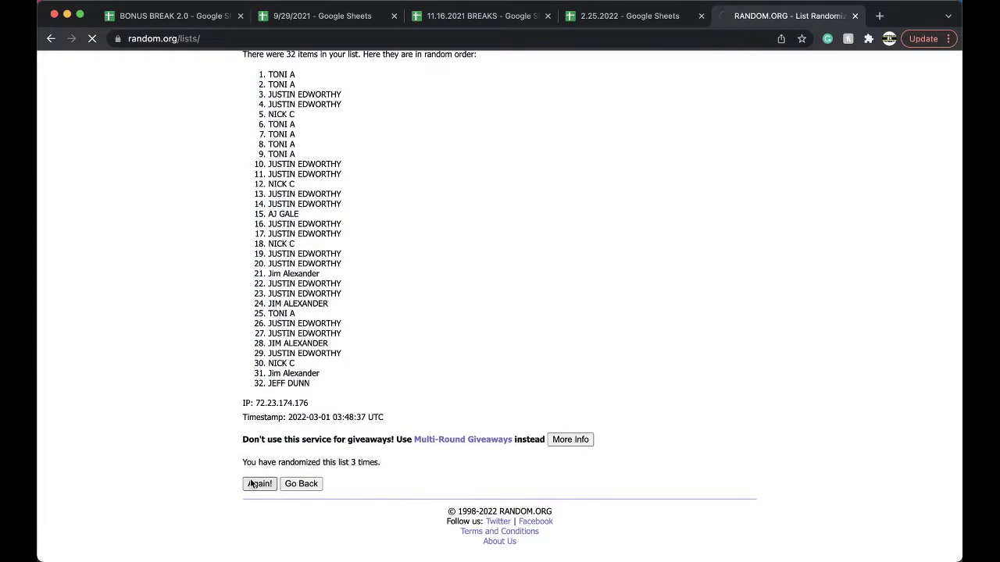
left_click(250, 483)
Copy the randomized names into column B of the #19 sheet starting at B1, with font size 18.
left_click_drag(267, 201, 563, 505)
scroll(558, 312, "down", 3)
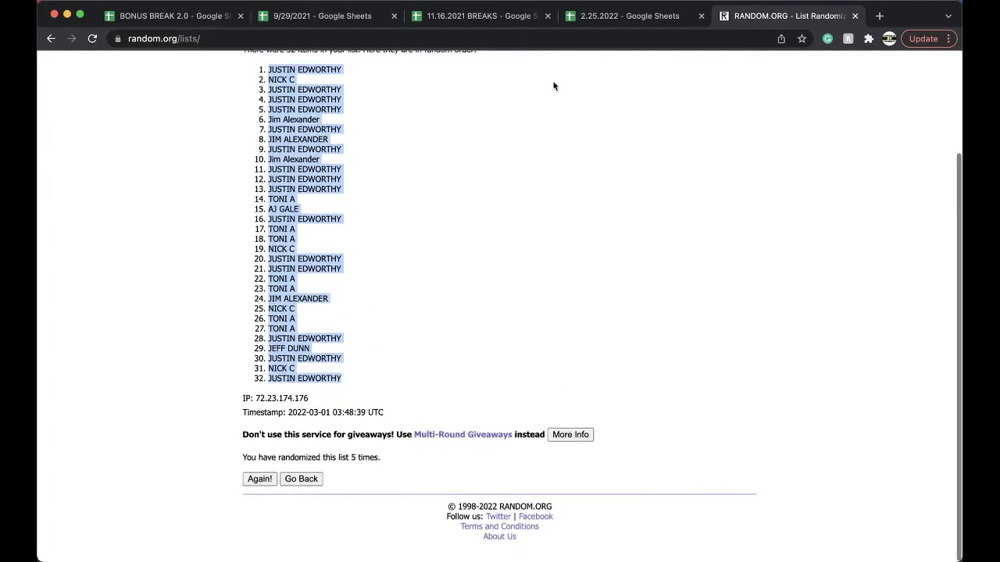
left_click(603, 21)
left_click(238, 122)
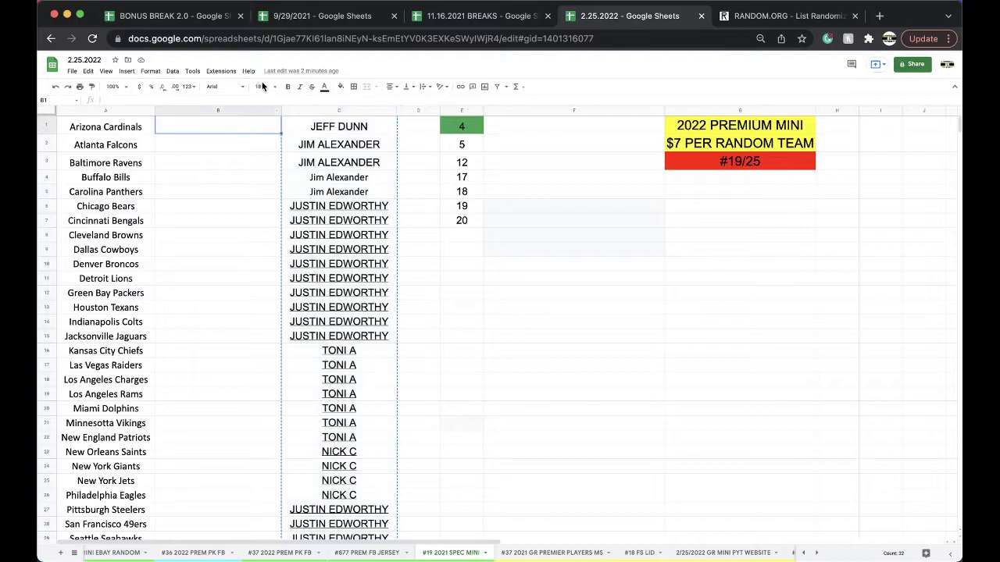
key("super+v")
left_click(262, 86)
left_click(260, 197)
Sort the #19 sheet by column B from A to Z.
left_click(192, 71)
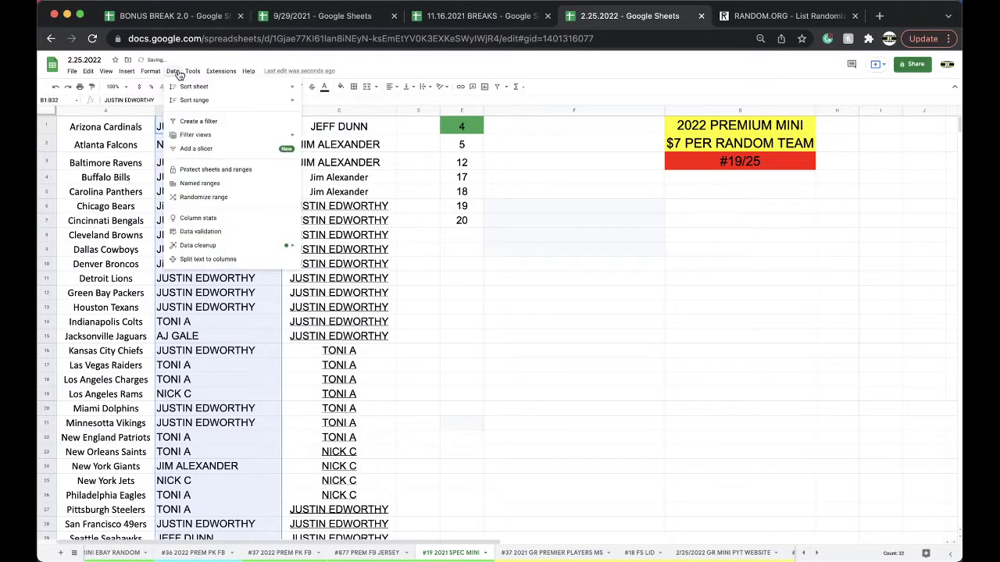
mouse_move(173, 73)
mouse_move(219, 85)
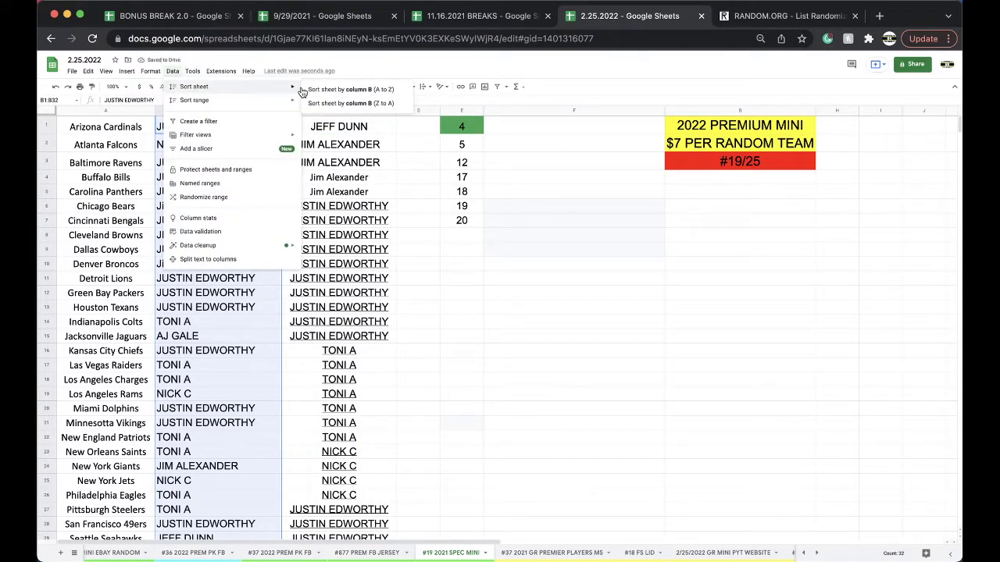
left_click(306, 89)
Go through the sorted rows of the #19 sheet to read which teams each participant in column B received.
left_click(221, 125)
key("Down")
key("Down")
key("Down")
key("Down")
key("Down")
key("Down")
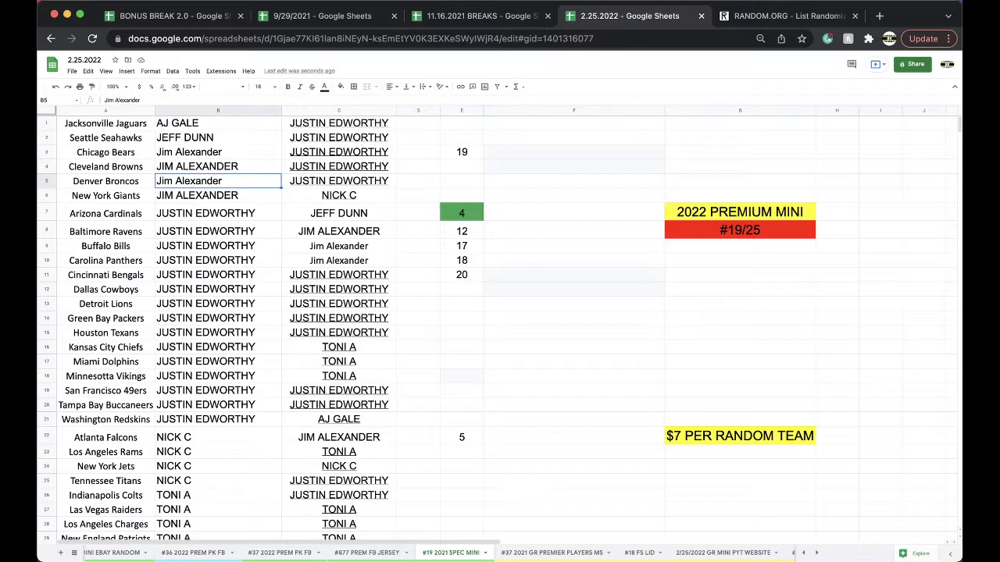
key("Down")
key("Down")
key("Down")
key("Down")
key("Down")
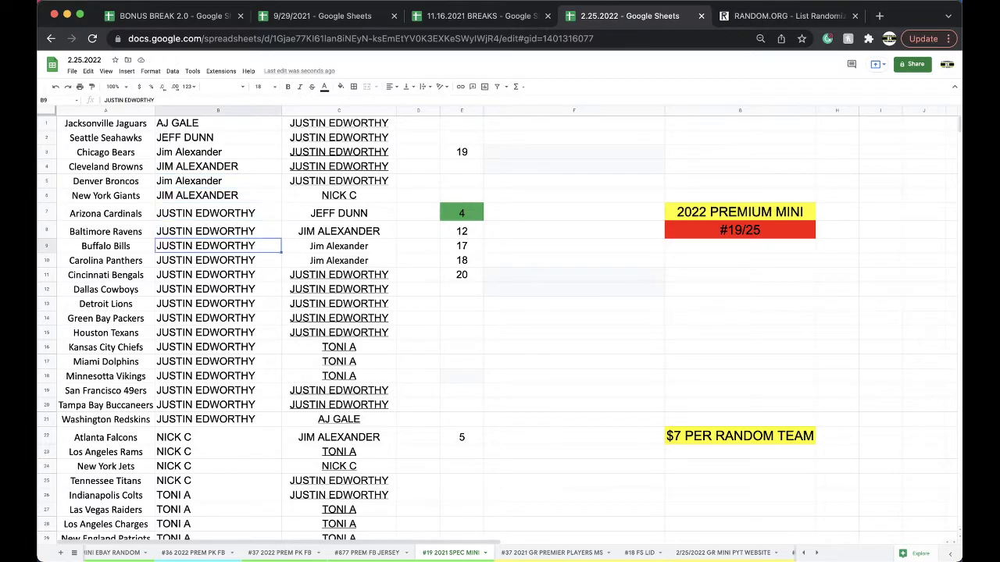
key("Down")
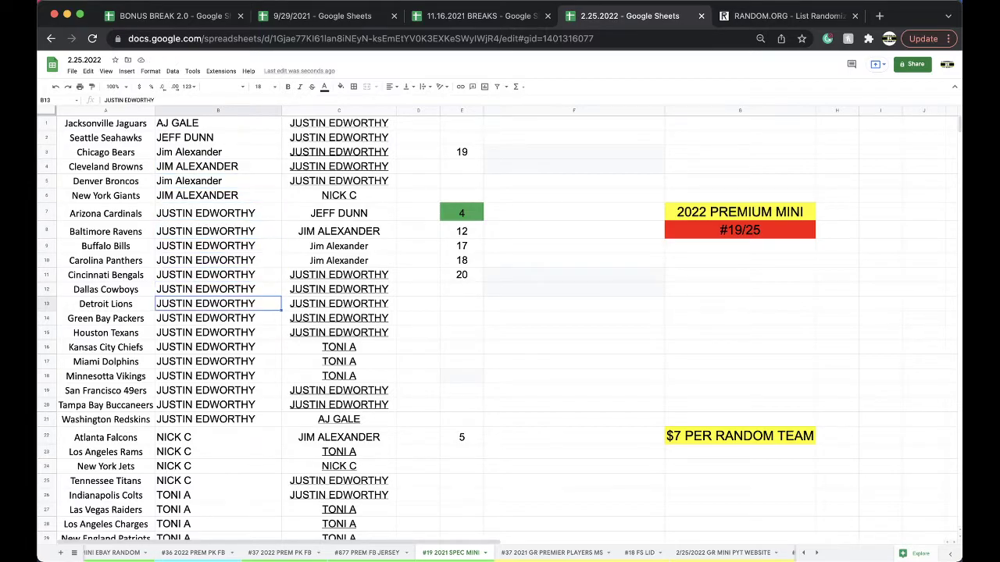
scroll(500, 328, "down", 1)
key("Down")
key("Down")
key("Down")
key("Down")
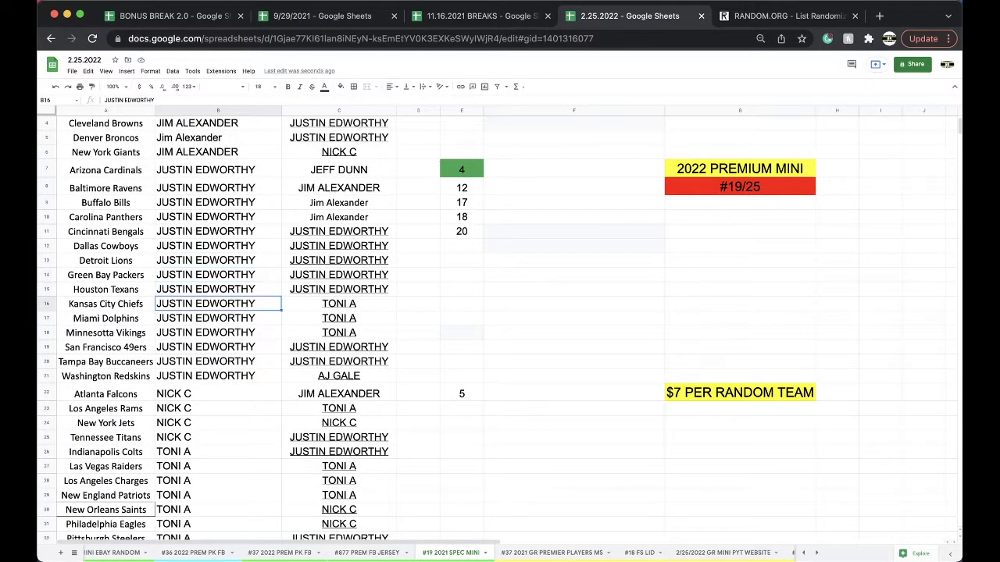
key("Down")
key("Down")
key("Down")
key("Down")
scroll(181, 202, "down", 1)
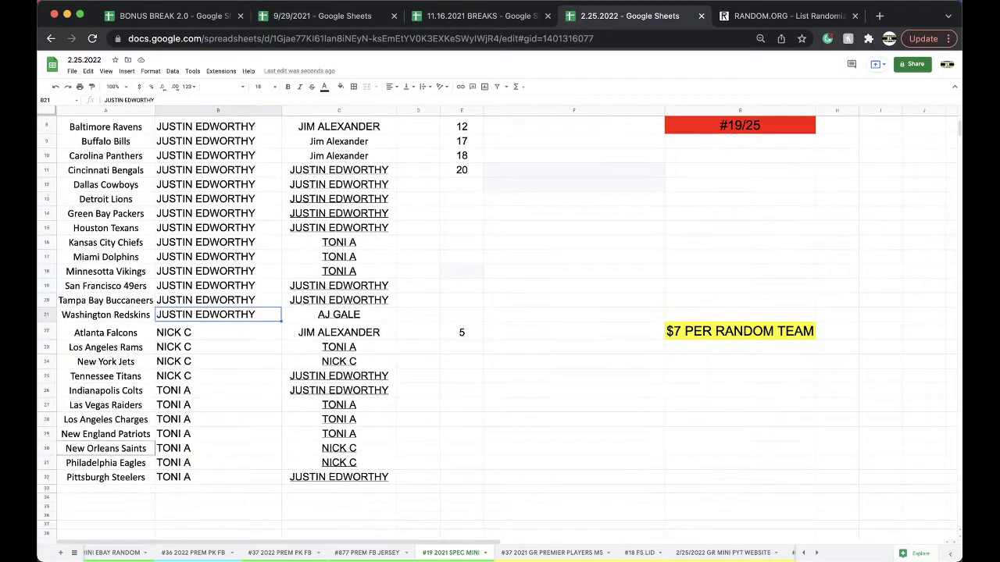
left_click_drag(189, 332, 185, 467)
scroll(185, 469, "up", 2)
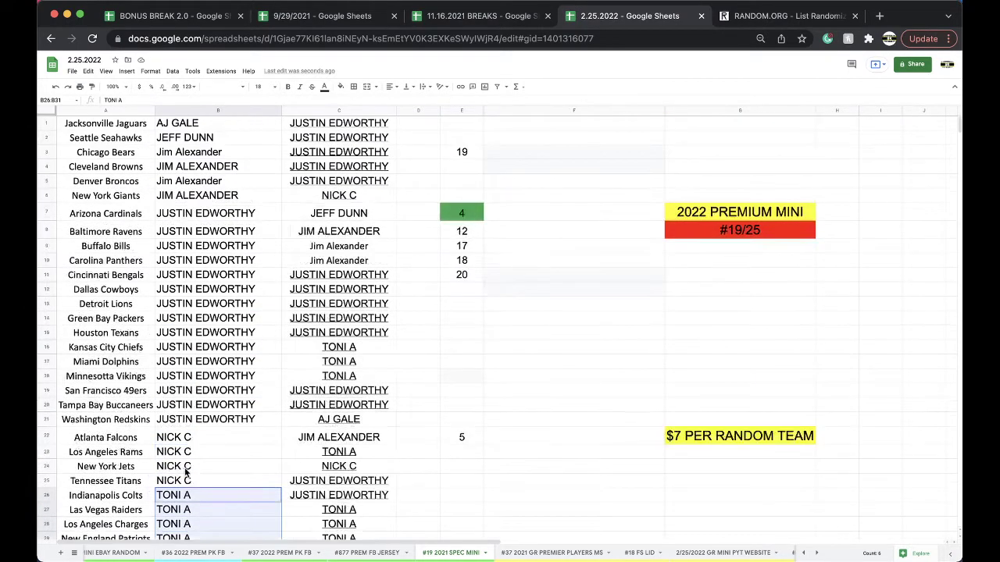
left_click(492, 377)
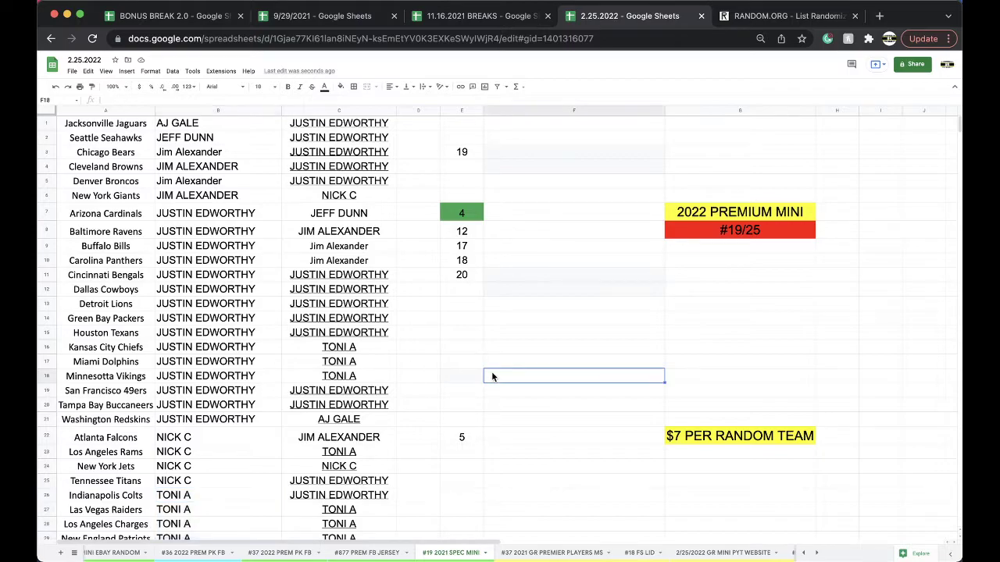